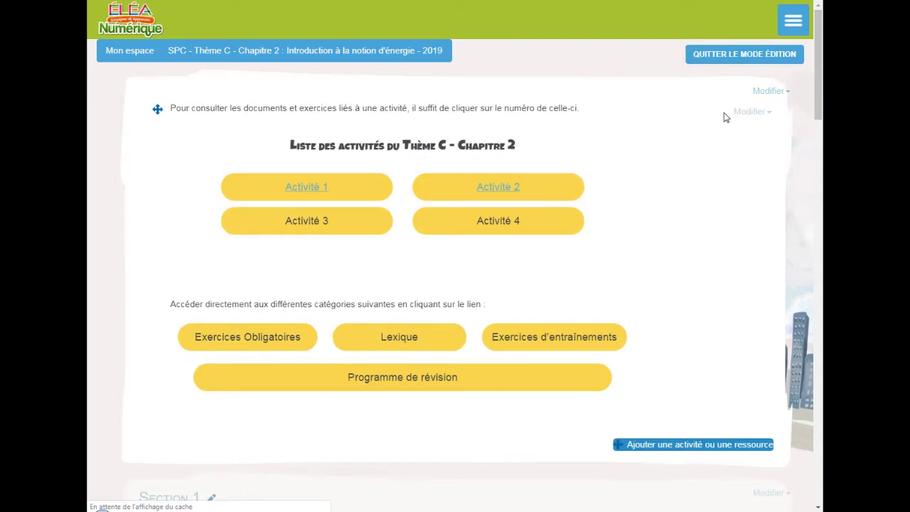
# - Open the settings of the "Activité 2 - séance" test in Section 4 and expand its "Restreindre l'accès" section
pyautogui.scroll(-12, 723, 118)
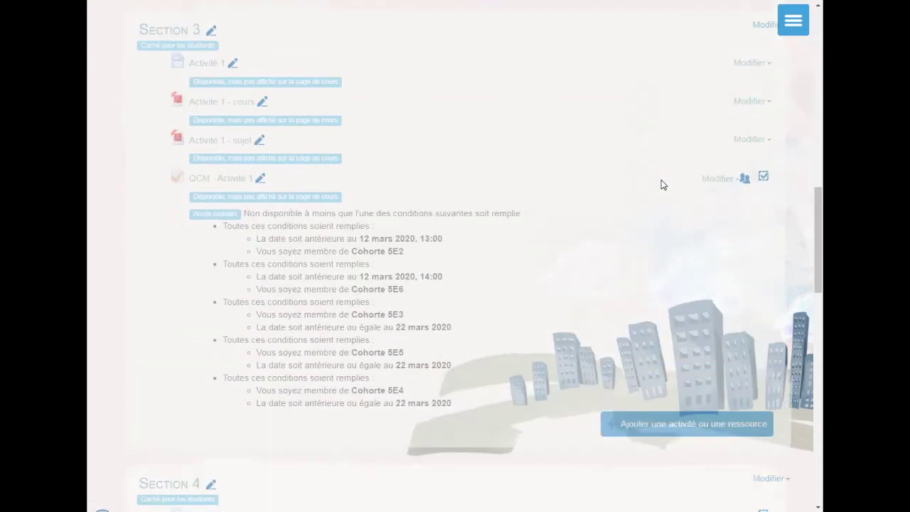
pyautogui.scroll(-12, 661, 185)
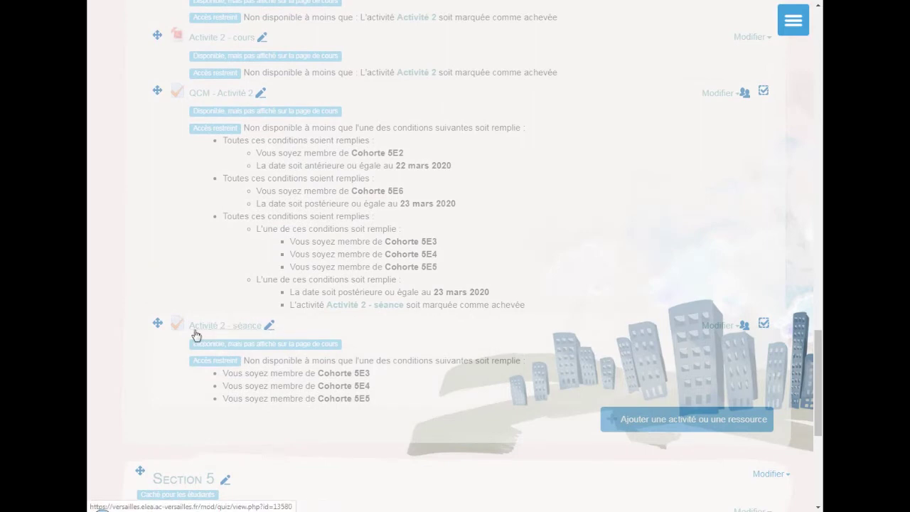
pyautogui.click(242, 333)
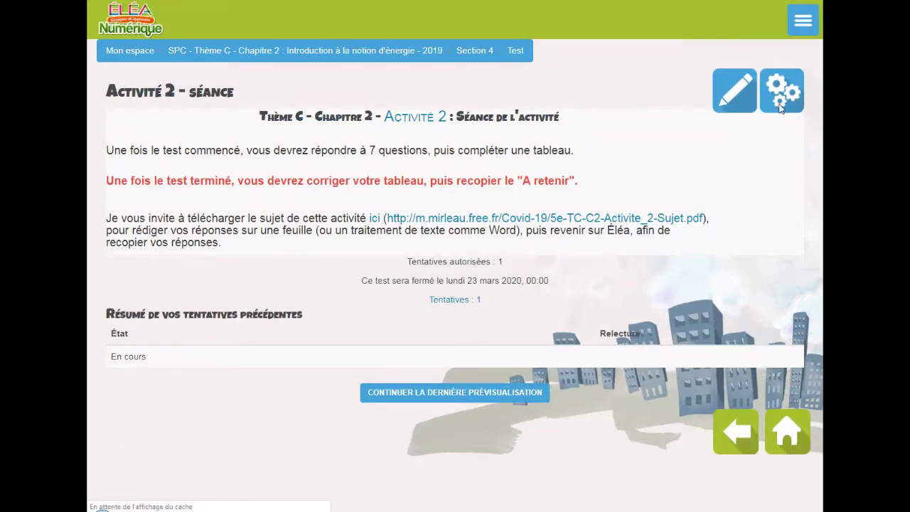
pyautogui.scroll(-2, 269, 266)
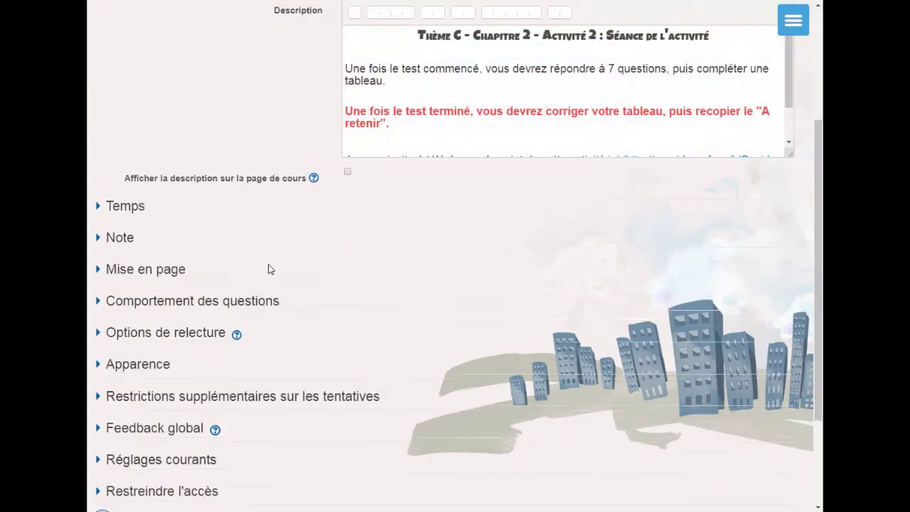
pyautogui.scroll(-2, 269, 269)
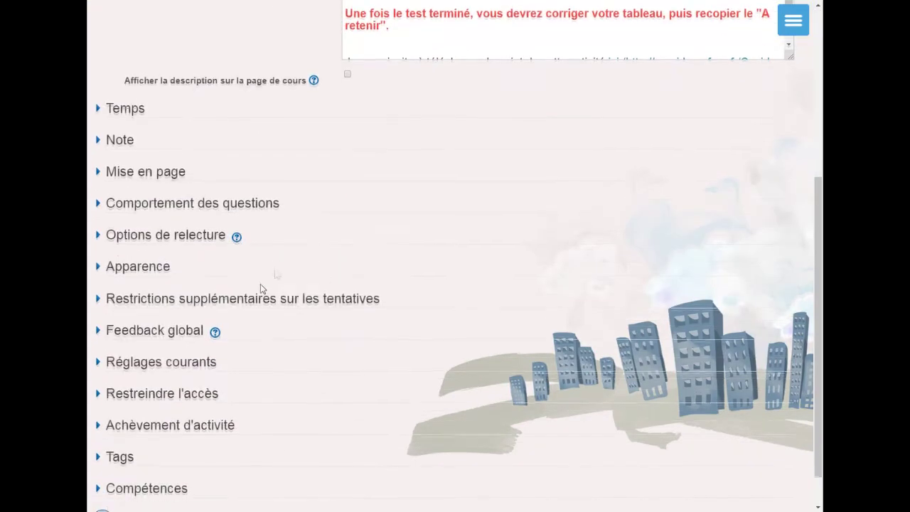
pyautogui.click(160, 393)
pyautogui.scroll(-3, 522, 349)
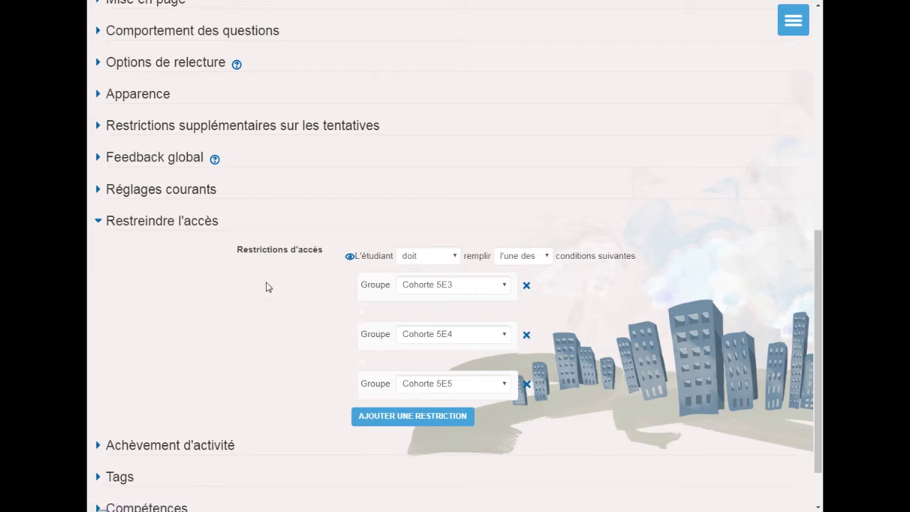
# - Try the "toutes les" rule for the test's group restrictions, and set the rule back to "l'une des"
pyautogui.click(546, 260)
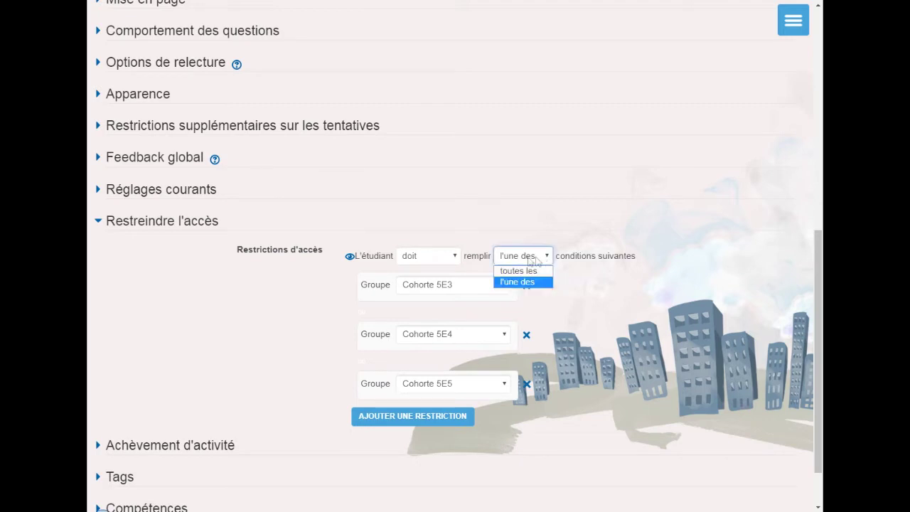
pyautogui.click(518, 271)
pyautogui.click(625, 308)
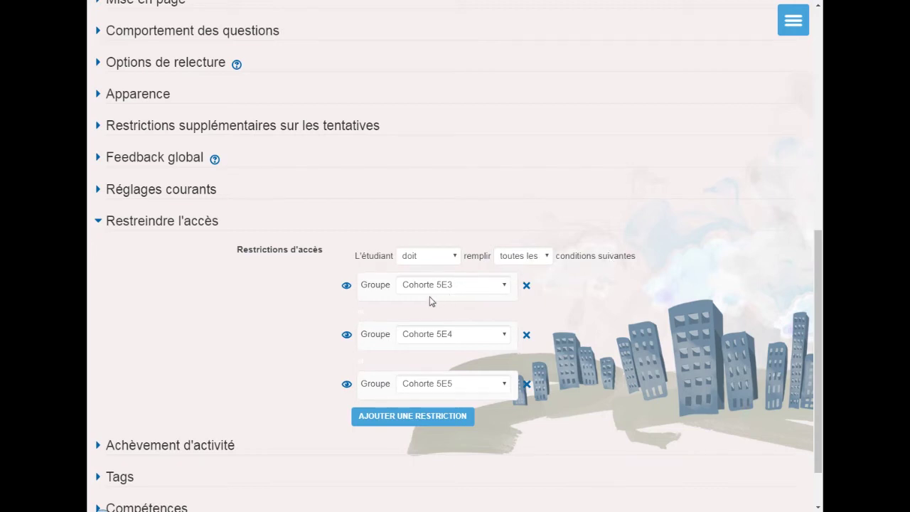
pyautogui.click(547, 260)
pyautogui.click(534, 282)
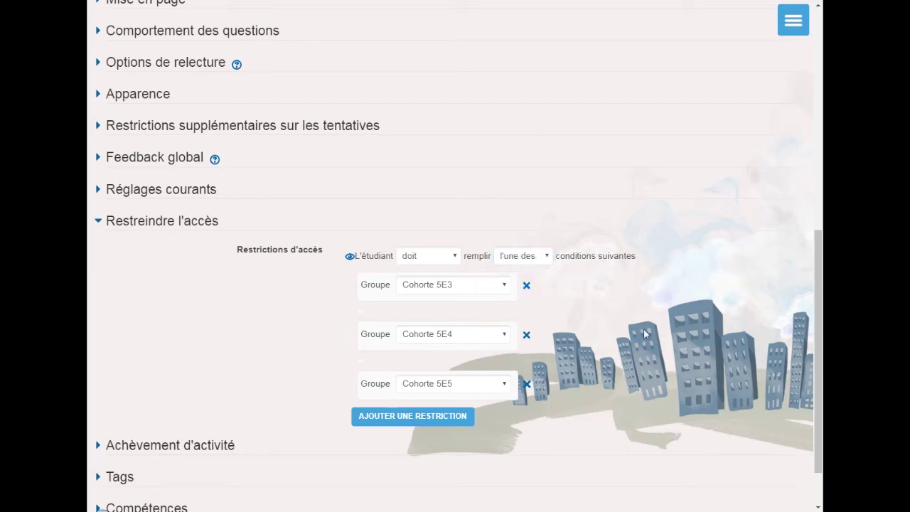
# - Review the test's activity completion settings, and save the test to return to the course
pyautogui.scroll(-2, 642, 331)
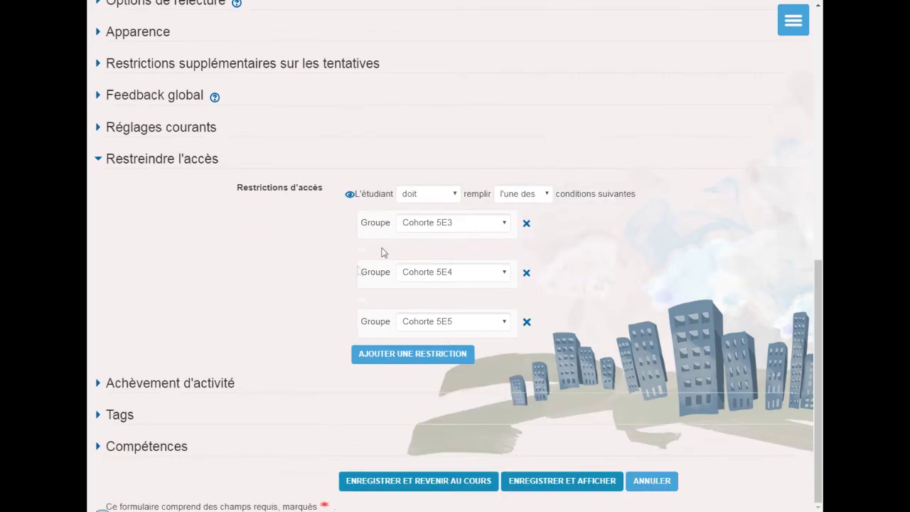
pyautogui.click(149, 382)
pyautogui.scroll(-5, 227, 350)
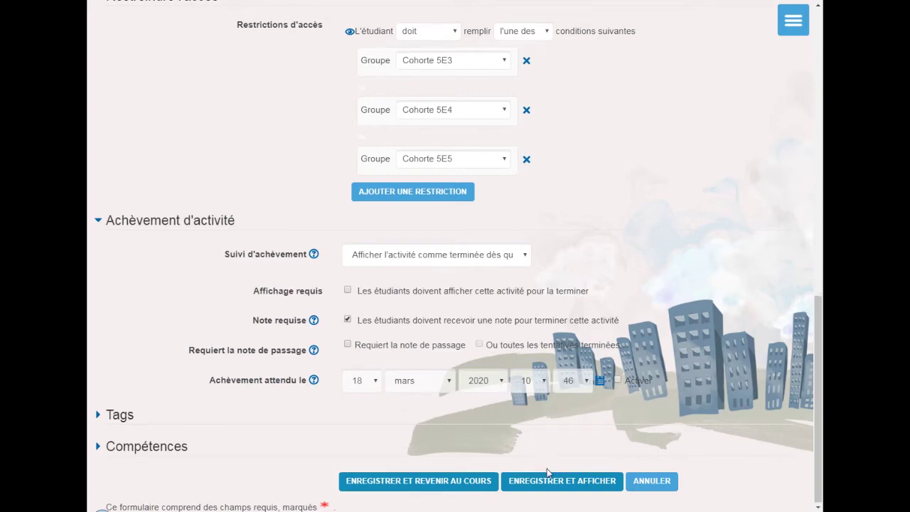
pyautogui.click(435, 481)
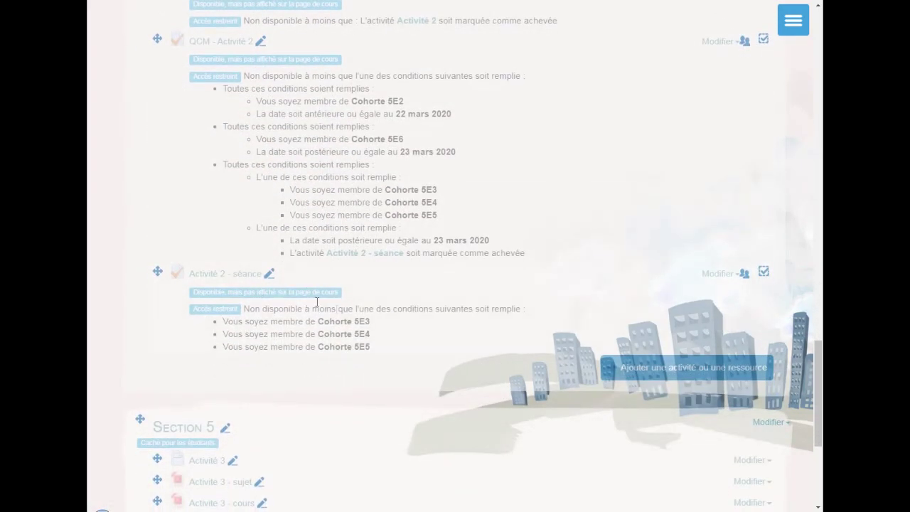
# - Open the settings of the "Activité 2" page in Section 4 and show its access restrictions
pyautogui.scroll(5, 299, 332)
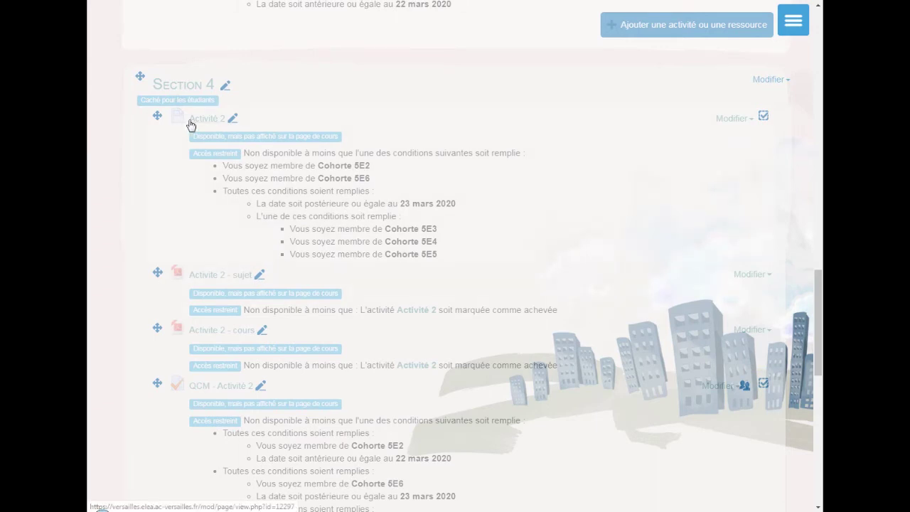
pyautogui.click(726, 121)
pyautogui.click(704, 137)
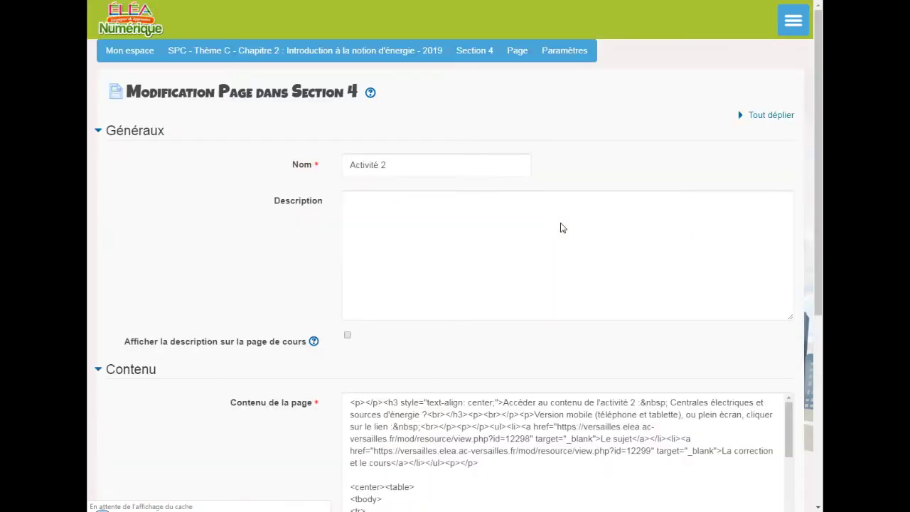
pyautogui.scroll(-4, 258, 309)
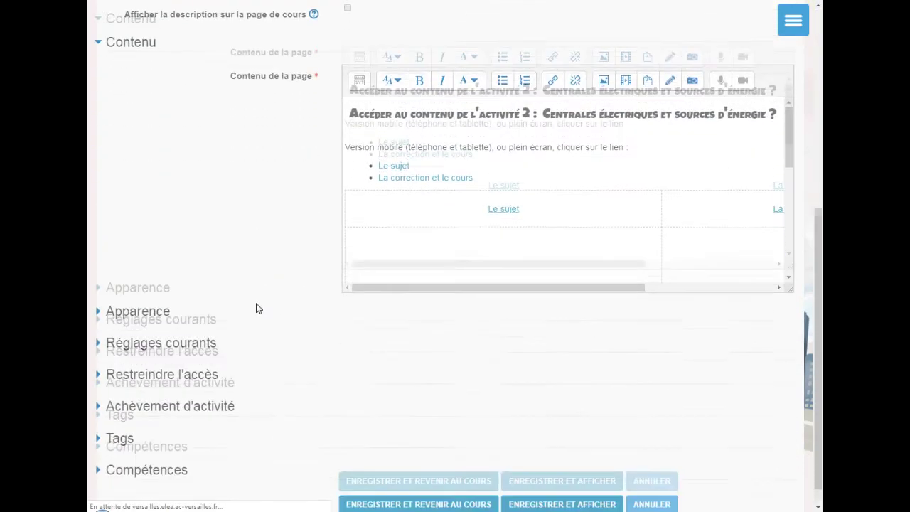
pyautogui.click(188, 353)
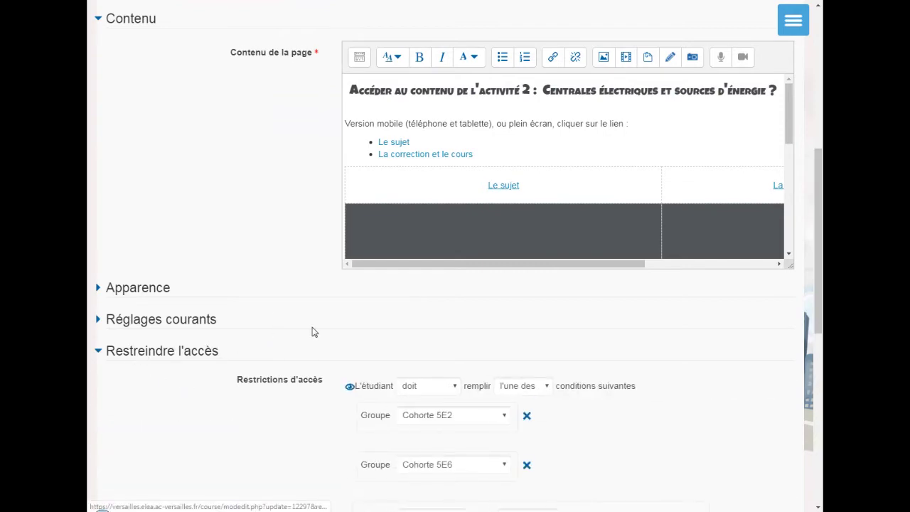
pyautogui.scroll(-5, 311, 329)
pyautogui.scroll(1, 308, 137)
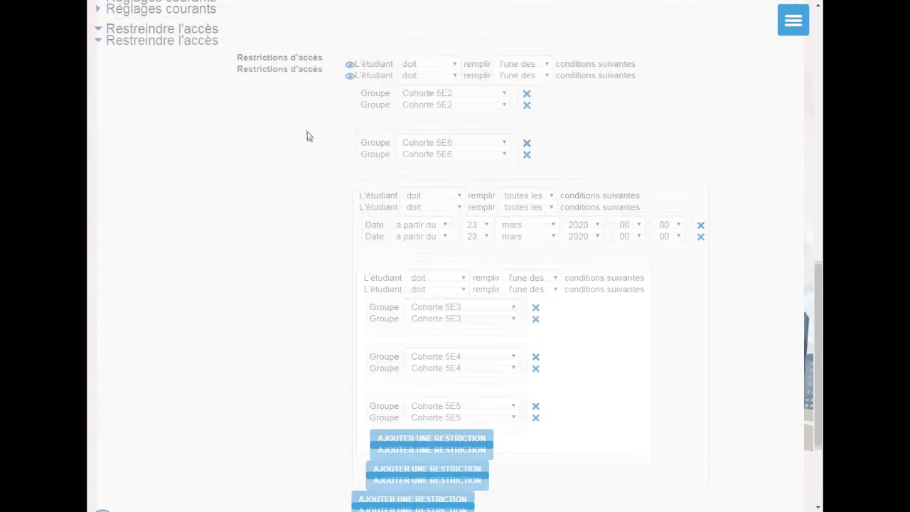
pyautogui.scroll(1, 308, 137)
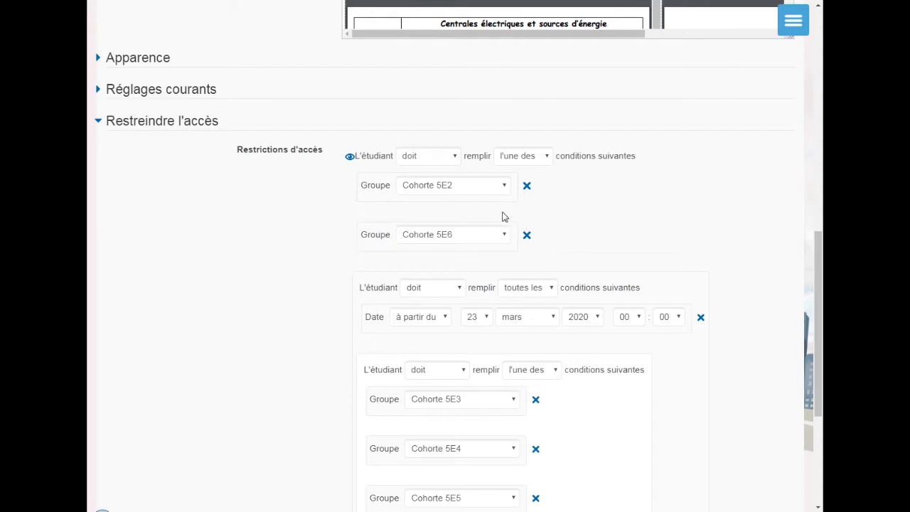
# - Add a new restriction set at the outermost level, below the existing dated set for cohorts 5E3, 5E4 and 5E5
pyautogui.scroll(-3, 505, 217)
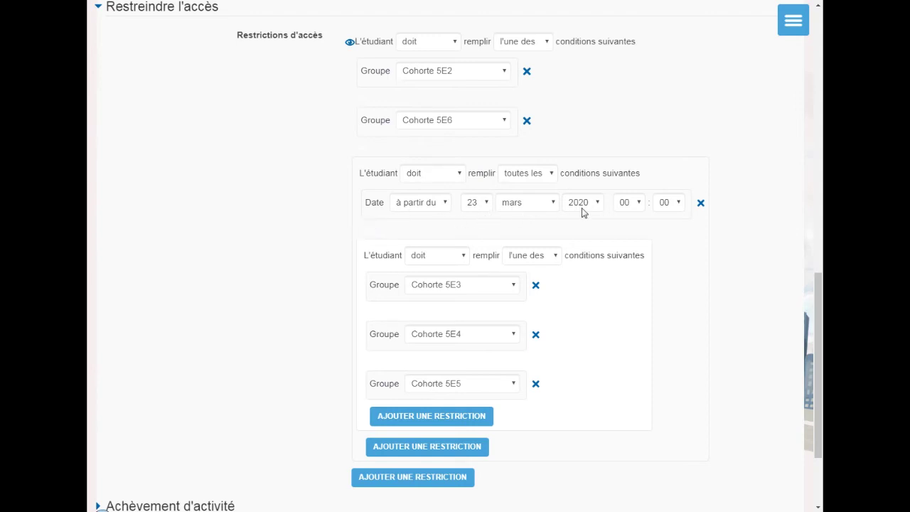
pyautogui.scroll(-1, 582, 211)
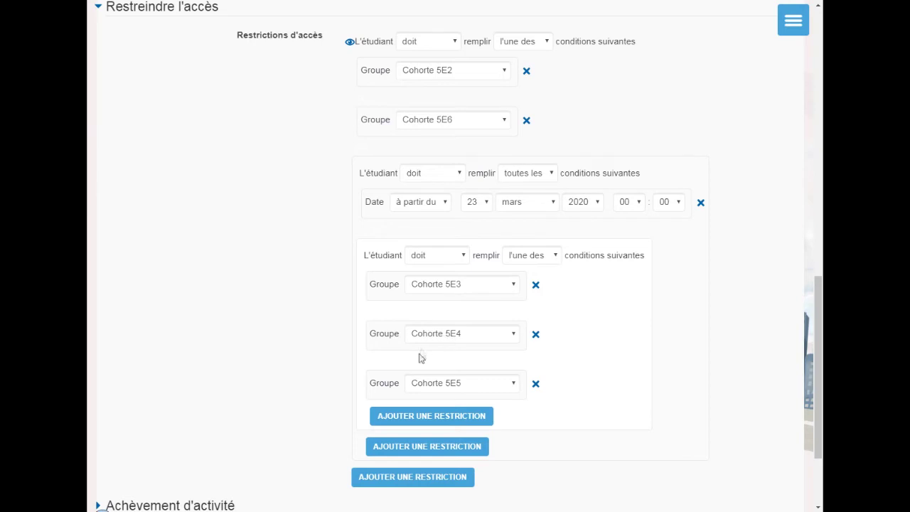
pyautogui.scroll(1, 455, 377)
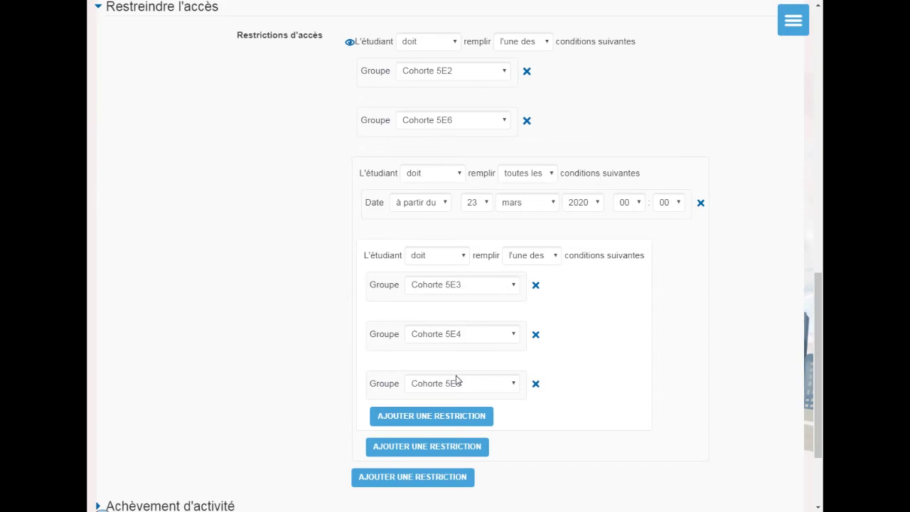
pyautogui.scroll(-3, 455, 380)
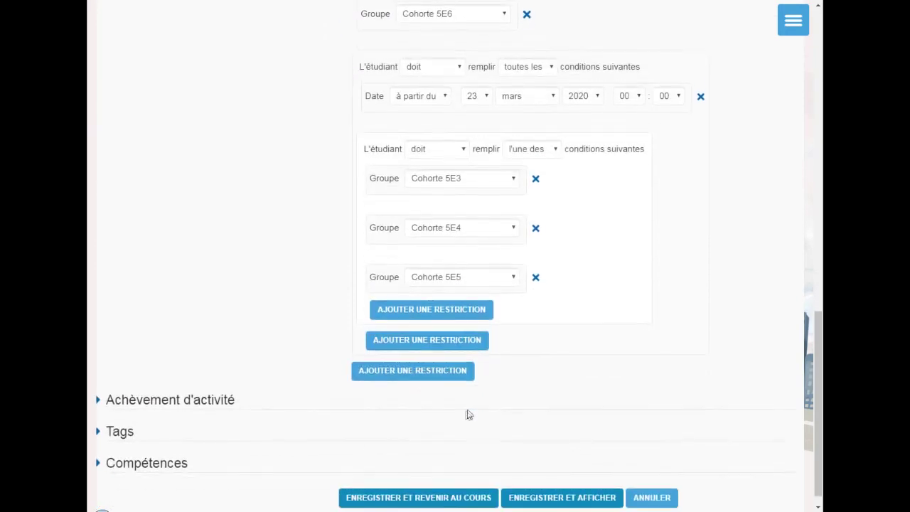
pyautogui.click(437, 364)
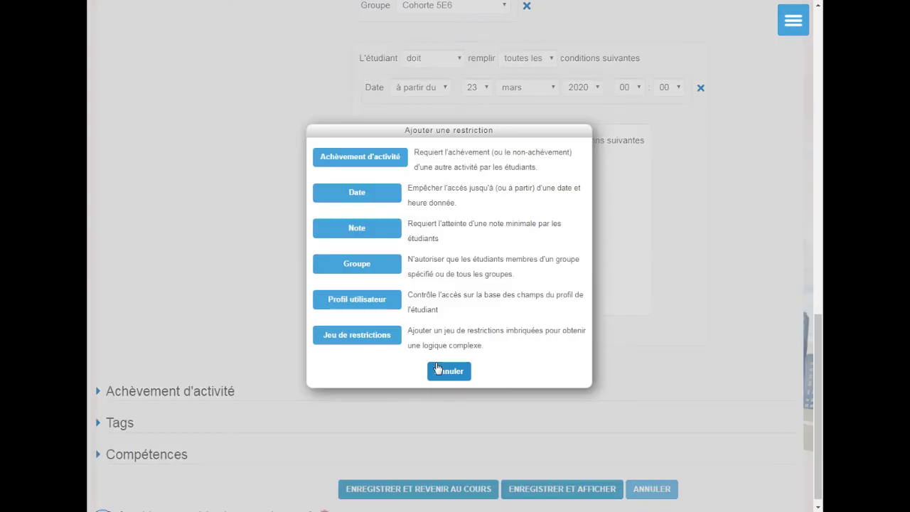
pyautogui.click(349, 341)
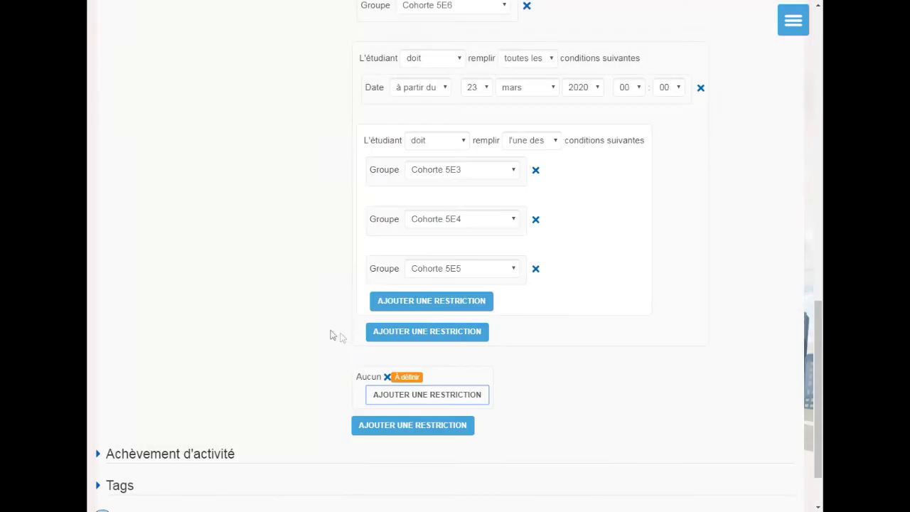
# - Add an activity completion condition to the new set, requiring "Activité 2 - séance" with "doit être marqué comme terminé"
pyautogui.click(402, 400)
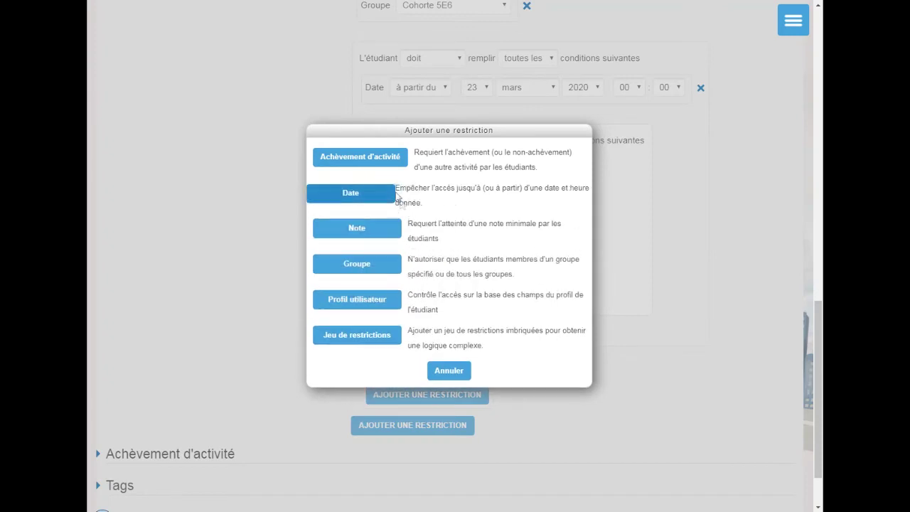
pyautogui.click(367, 164)
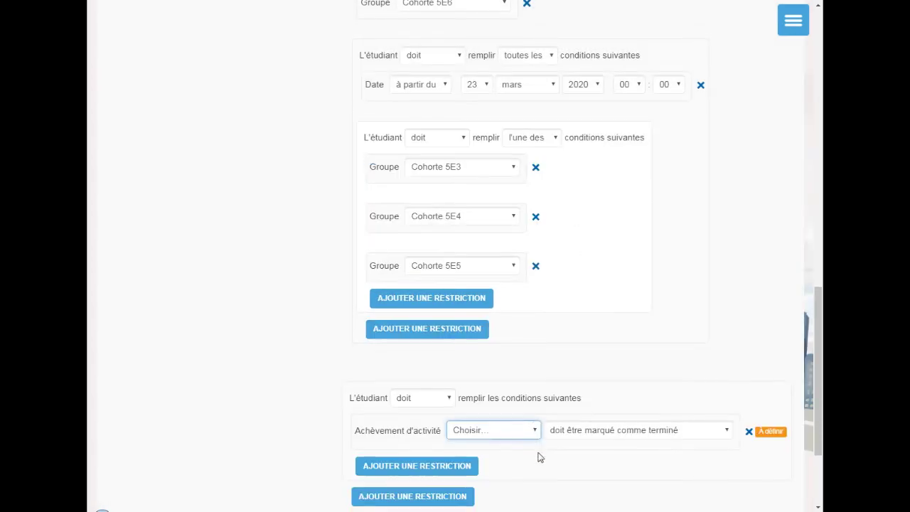
pyautogui.scroll(-2, 498, 403)
pyautogui.click(476, 322)
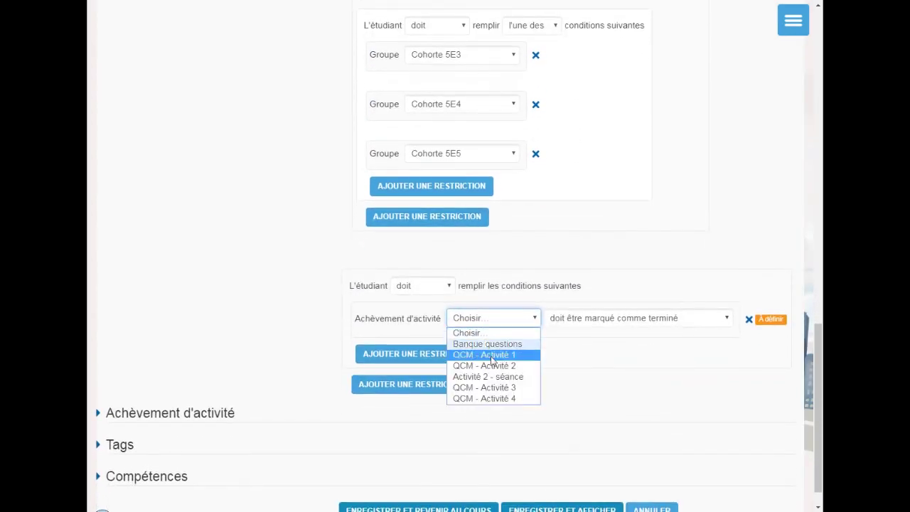
pyautogui.click(500, 382)
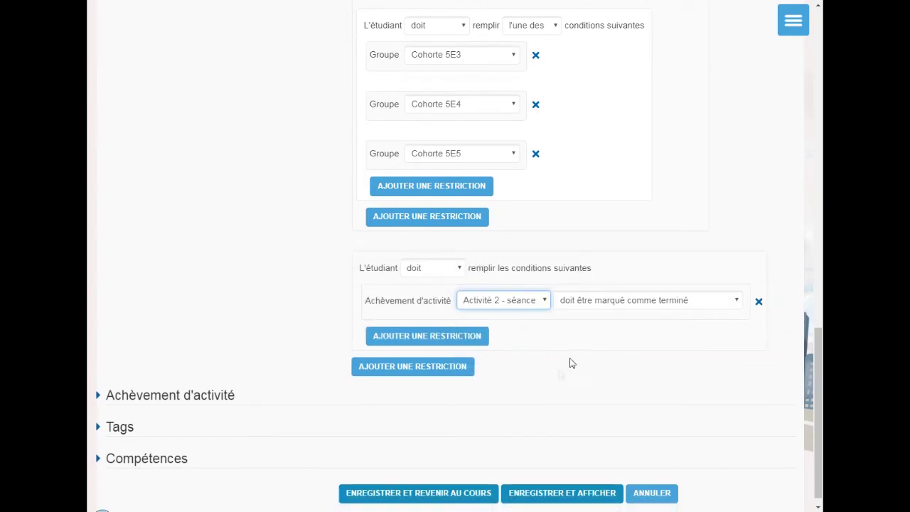
pyautogui.click(616, 305)
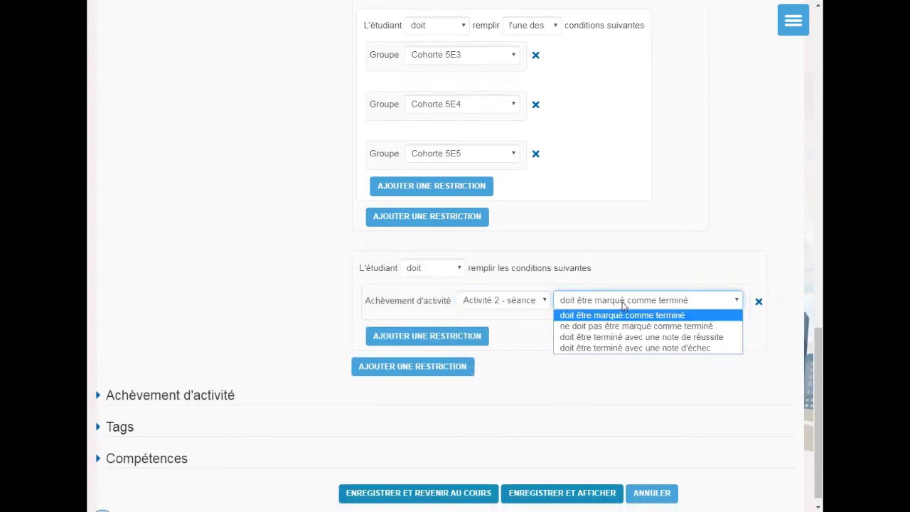
pyautogui.click(538, 345)
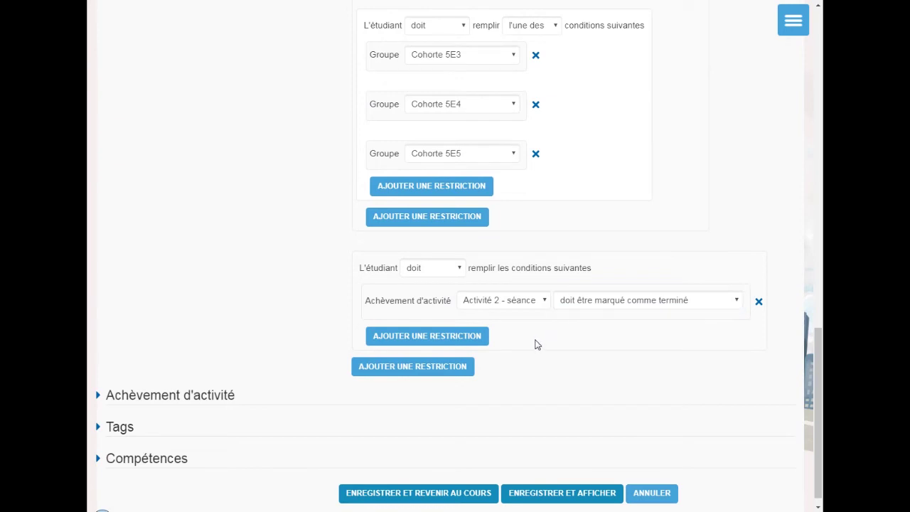
# - Add a nested restriction set beneath the "Activité 2 - séance" completion condition
pyautogui.click(404, 341)
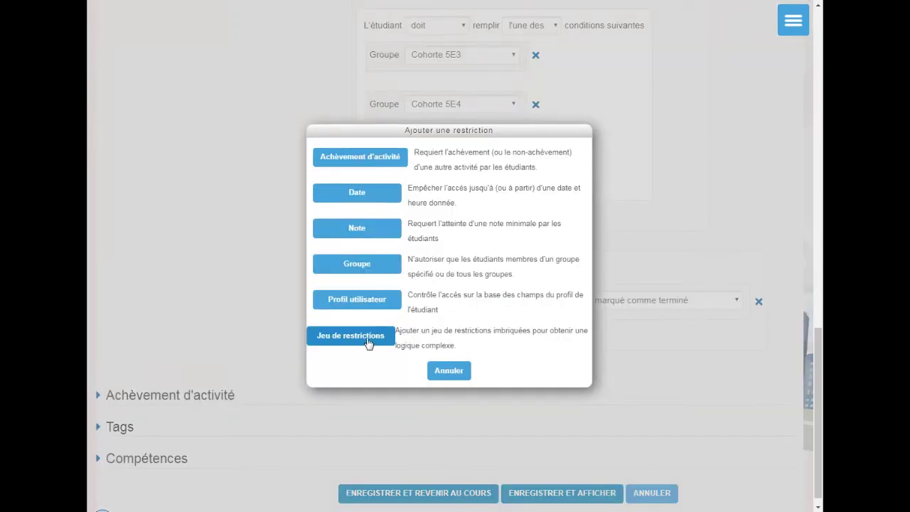
pyautogui.click(368, 341)
pyautogui.scroll(1, 348, 121)
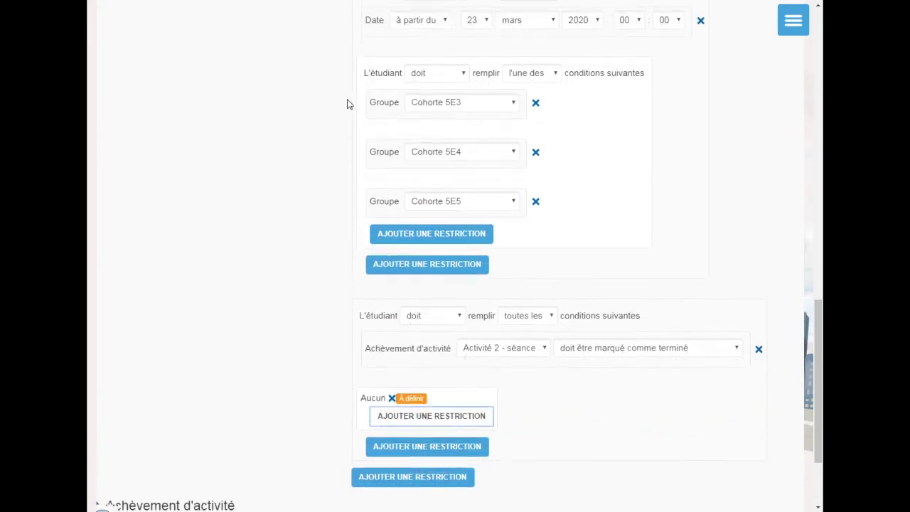
pyautogui.scroll(-3, 483, 335)
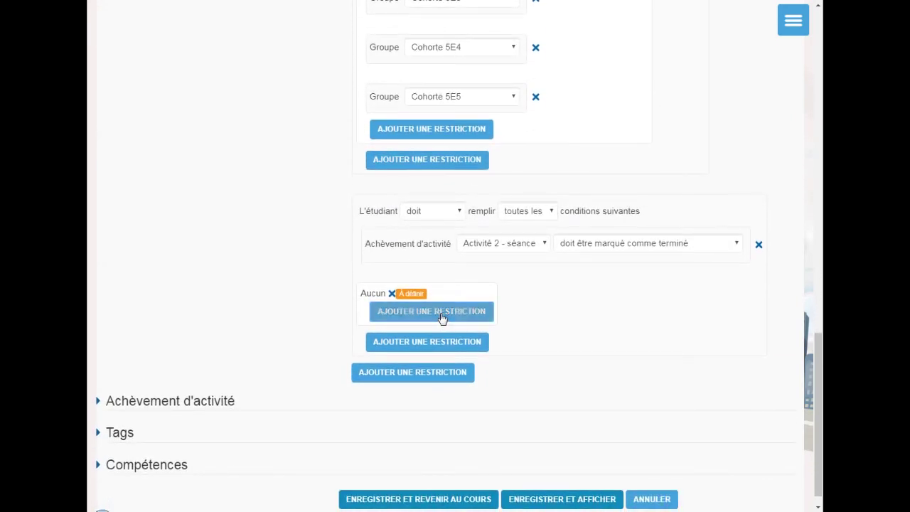
# - Add three group conditions to the nested restriction set beneath the "Activité 2 - séance" completion condition
pyautogui.click(431, 307)
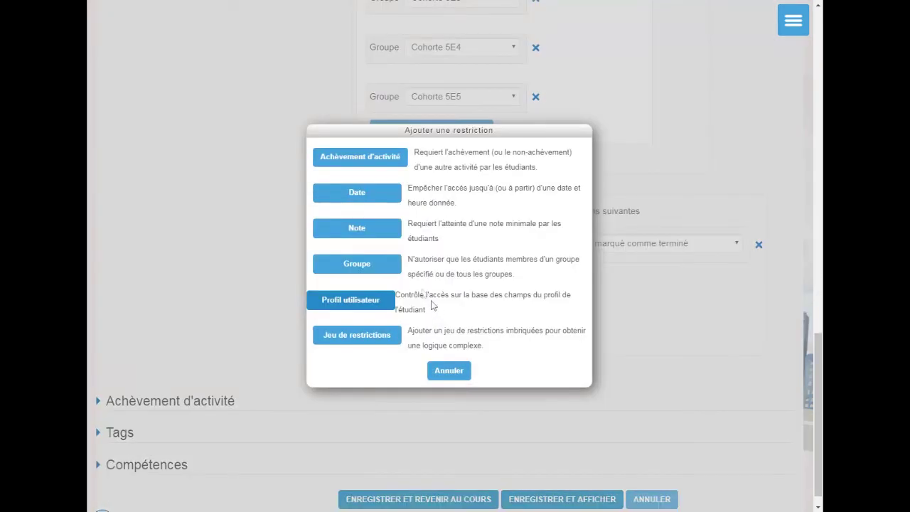
pyautogui.click(356, 267)
pyautogui.click(445, 366)
pyautogui.click(362, 263)
pyautogui.click(469, 411)
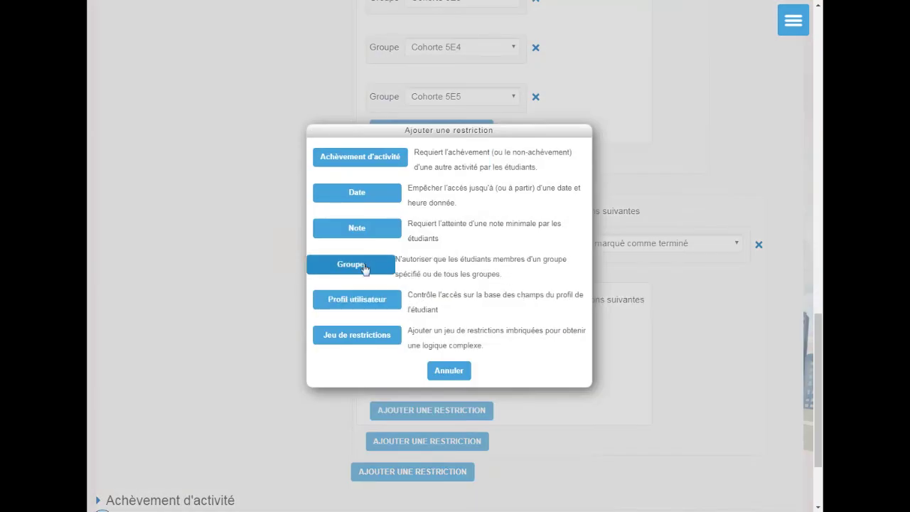
pyautogui.click(362, 264)
# - Assign Cohorte 5E3, Cohorte 5E4 and Cohorte 5E5 to the three new group conditions, in that order
pyautogui.click(438, 328)
pyautogui.click(463, 376)
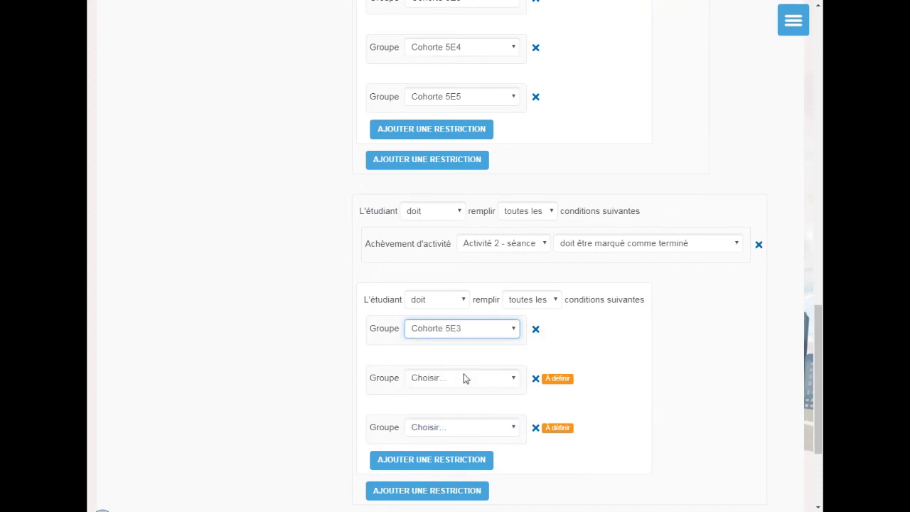
pyautogui.click(461, 379)
pyautogui.click(457, 434)
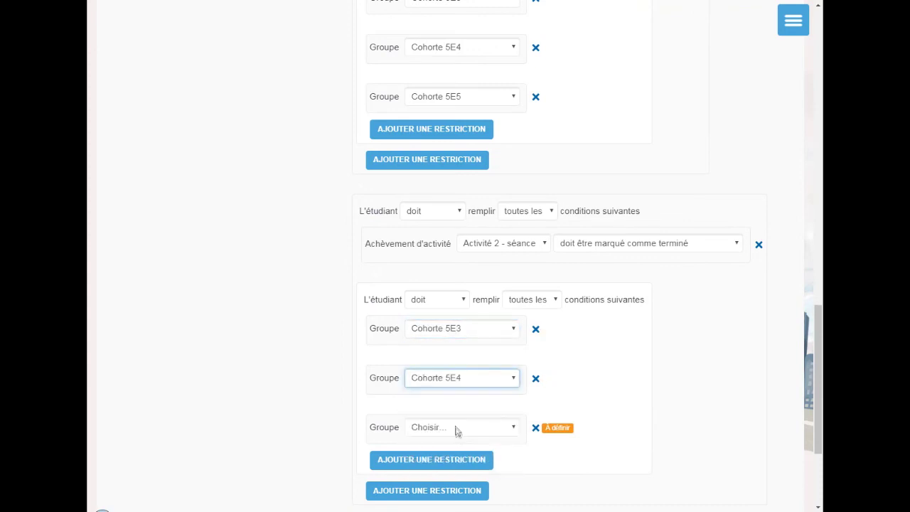
pyautogui.click(460, 426)
pyautogui.click(456, 389)
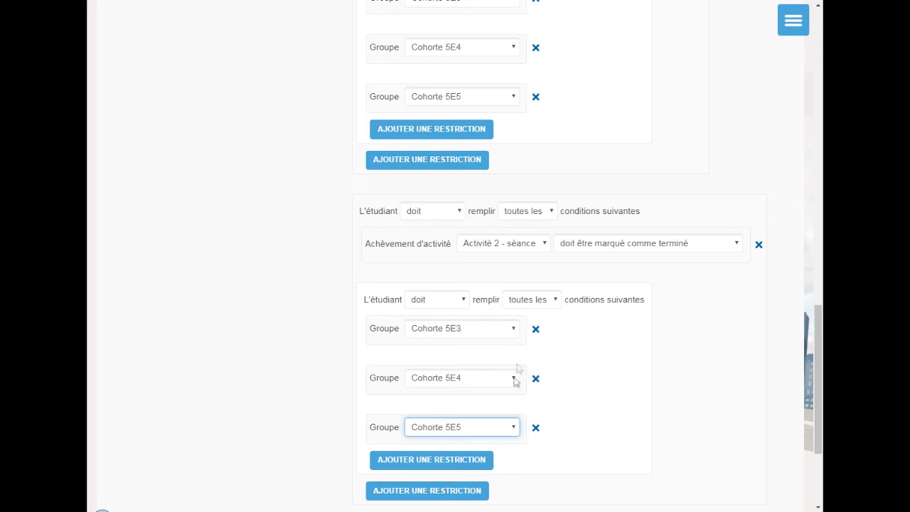
# - Require "l'une des" conditions in the nested cohort set, save the page settings and return to the course
pyautogui.click(533, 301)
pyautogui.click(534, 324)
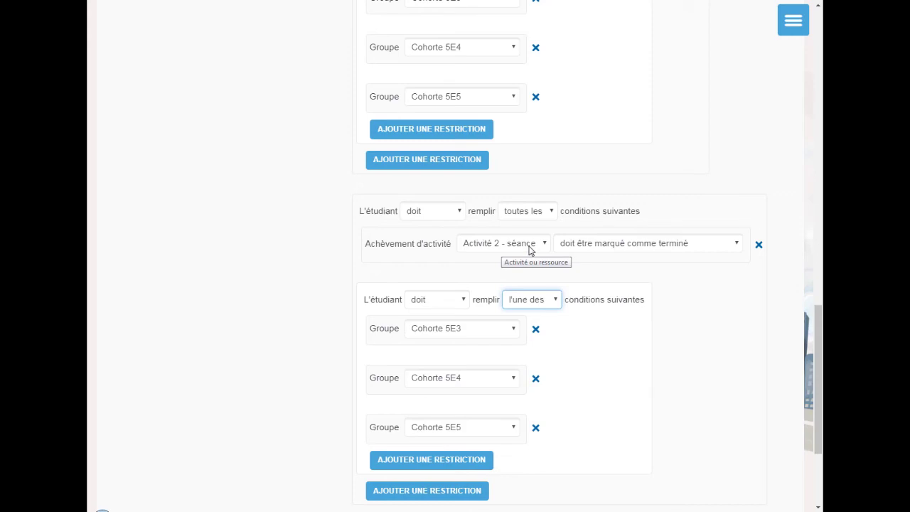
pyautogui.scroll(3, 321, 340)
pyautogui.scroll(2, 325, 339)
pyautogui.scroll(-7, 325, 339)
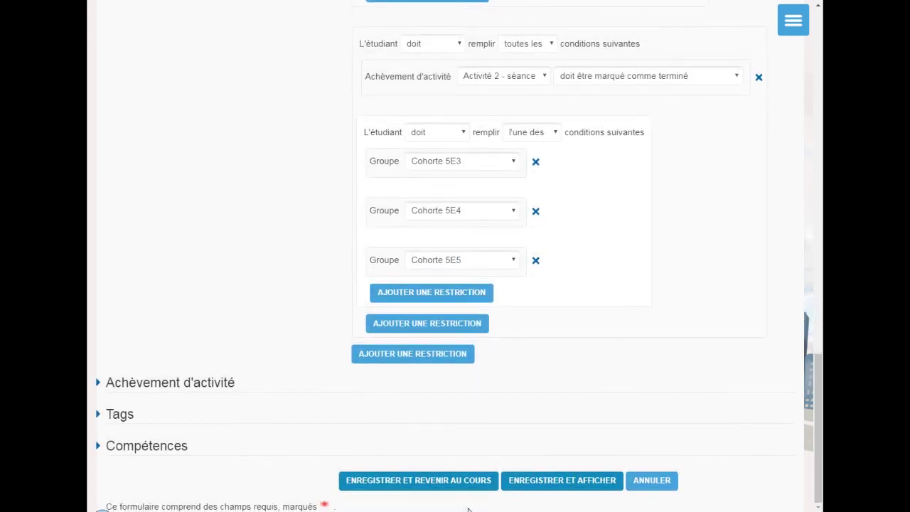
pyautogui.click(427, 485)
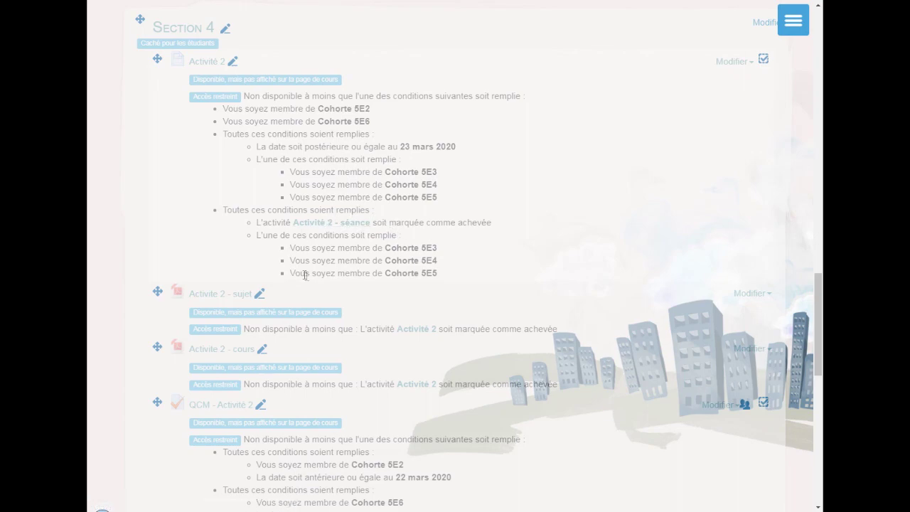
pyautogui.scroll(-4, 334, 276)
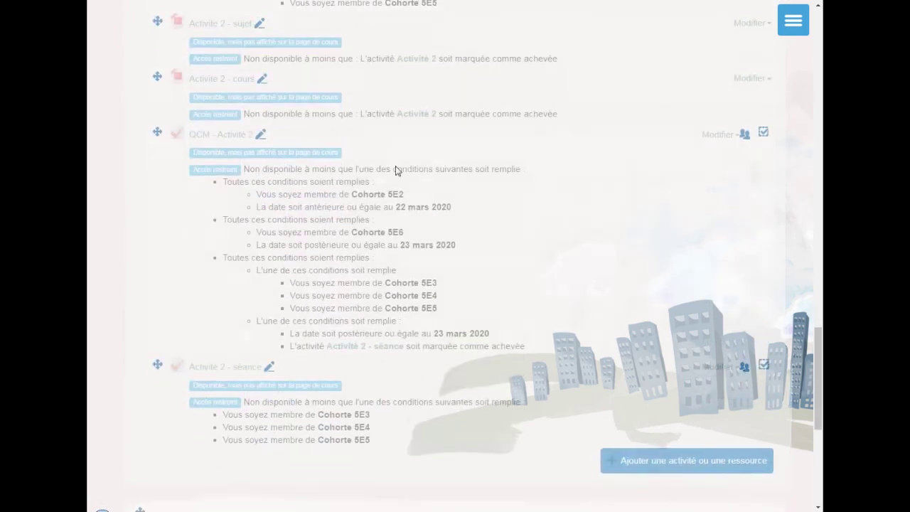